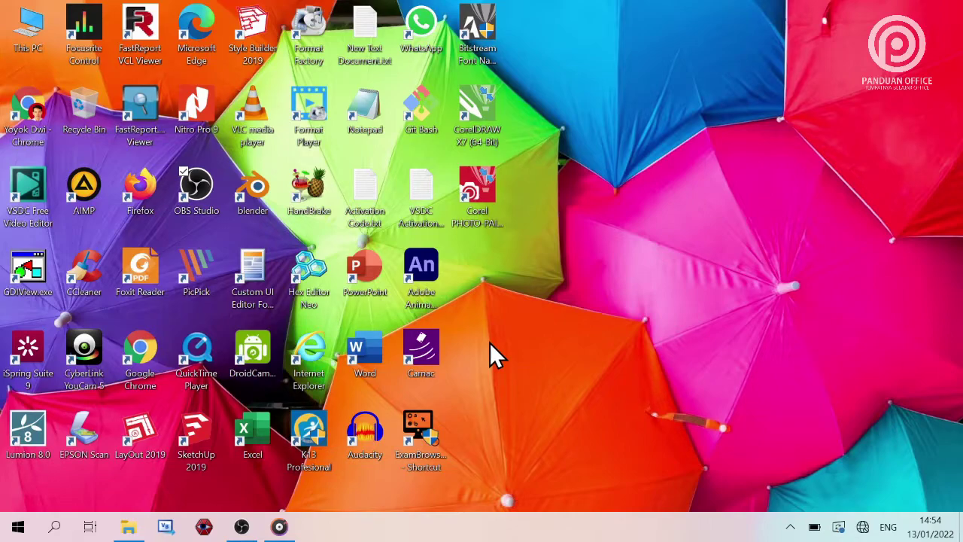
Launch Word 2019 from its desktop shortcut to reach the start screen.
double_click(367, 346)
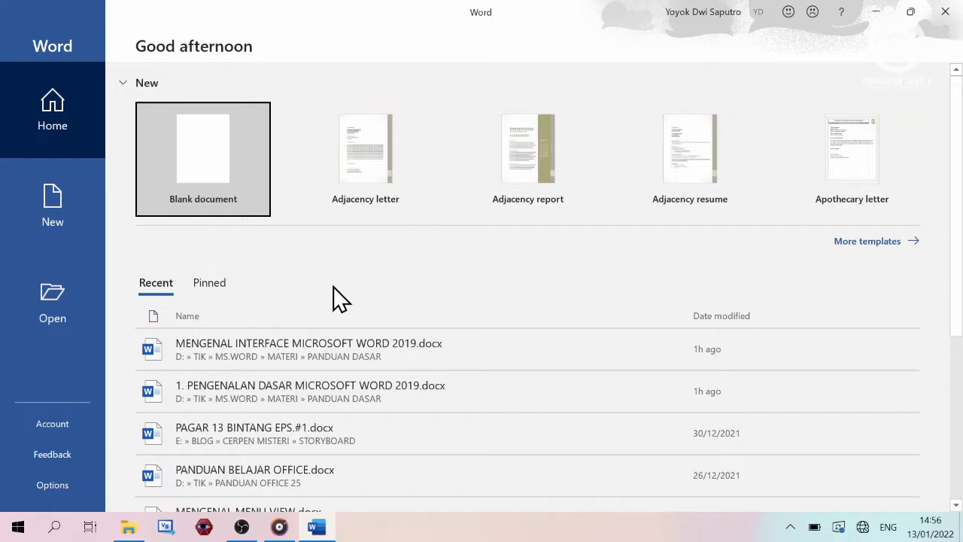
Create a new Blank document from the Word start screen.
left_click(210, 166)
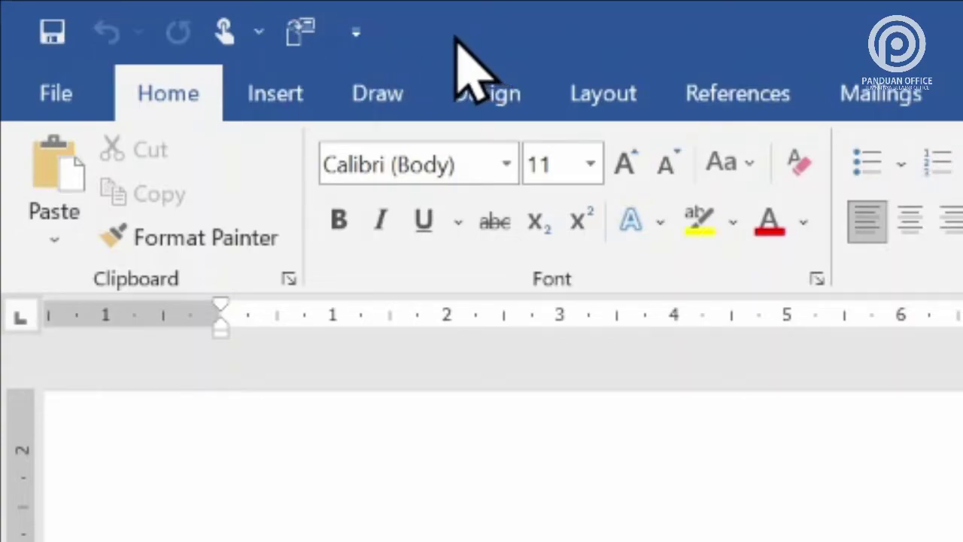
Add Print Preview and Print to the Quick Access Toolbar.
left_click(356, 34)
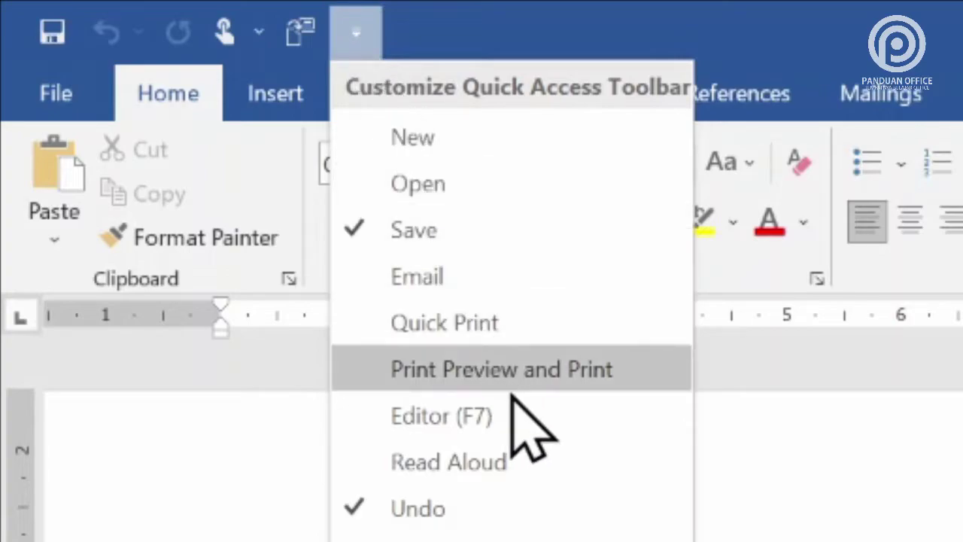
left_click(512, 369)
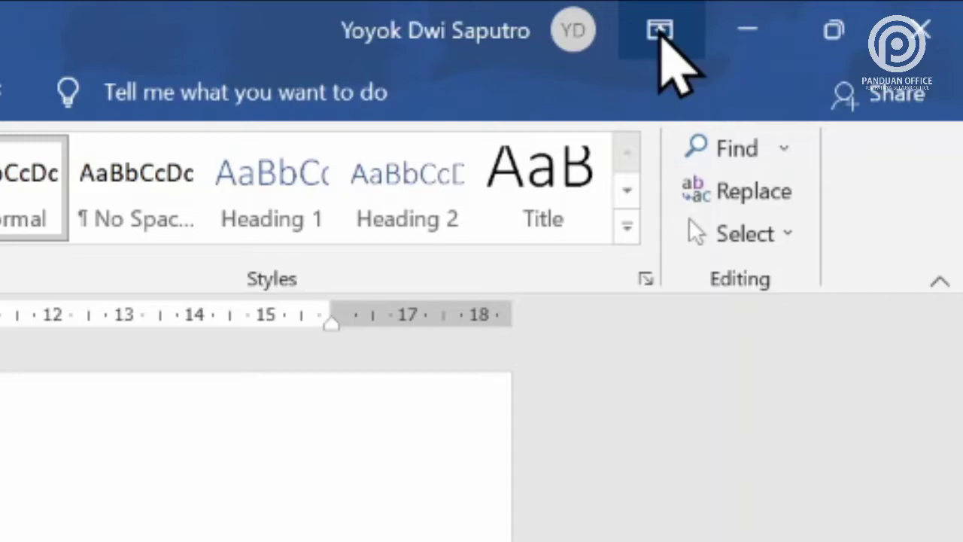
left_click(660, 34)
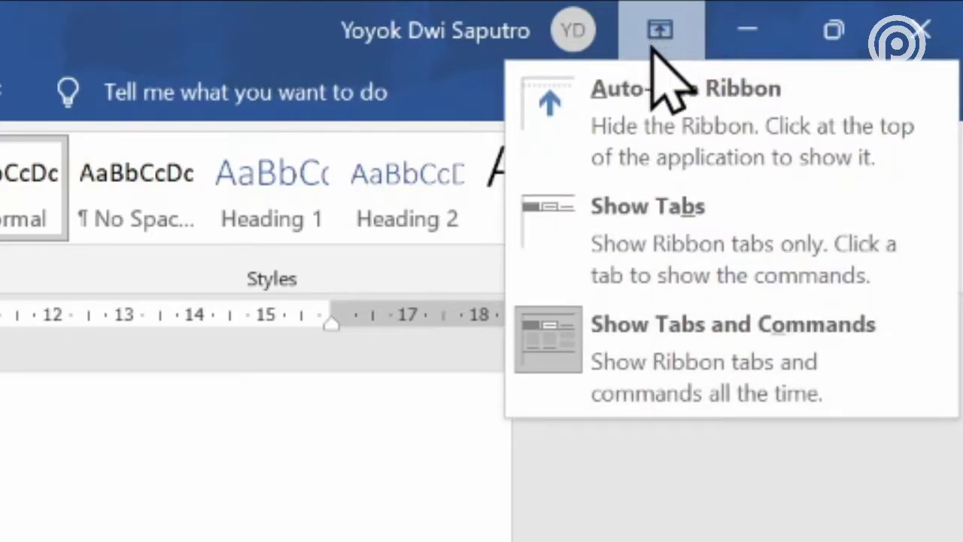
left_click(643, 111)
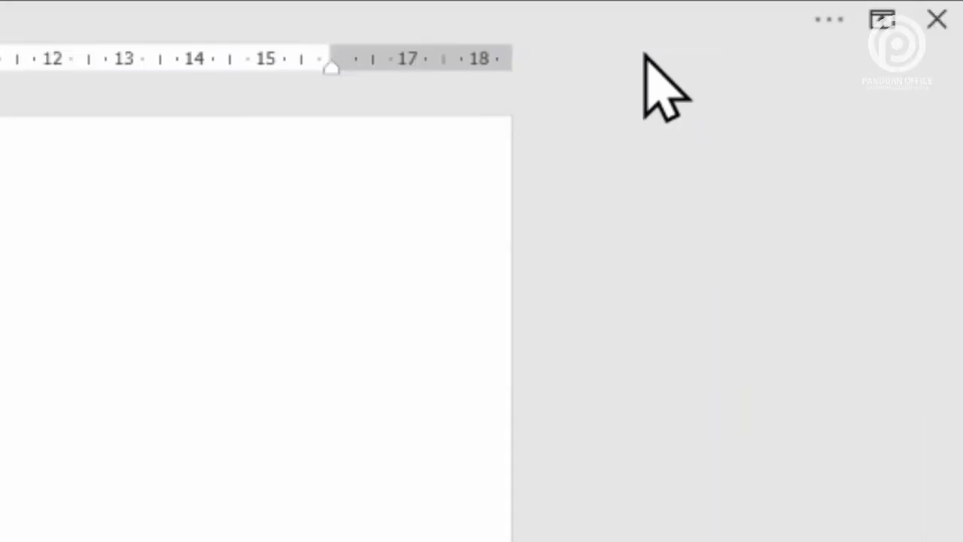
left_click(882, 24)
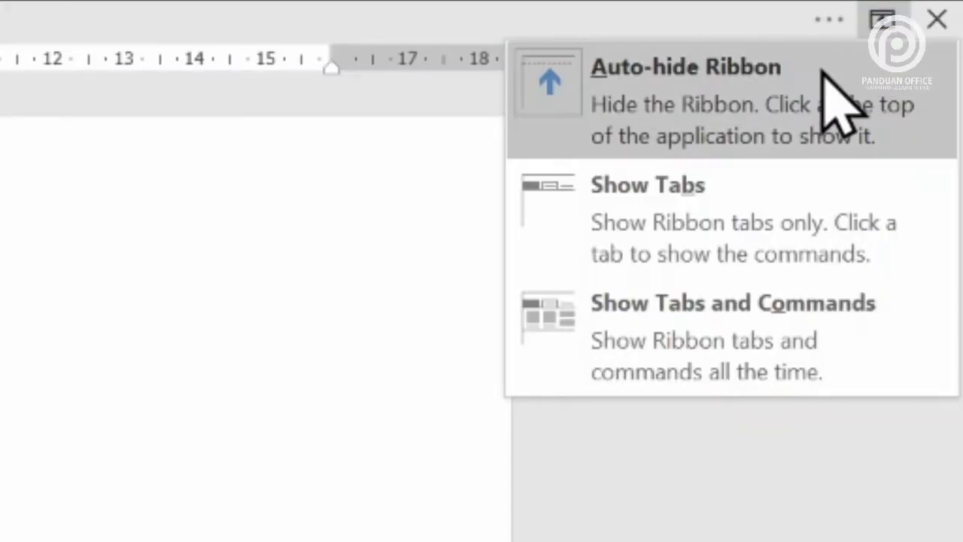
left_click(681, 203)
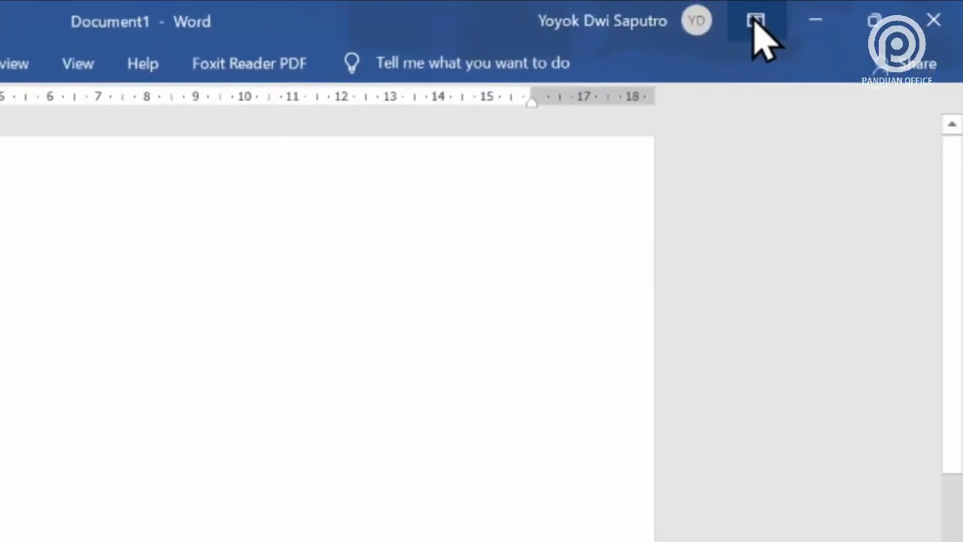
left_click(735, 24)
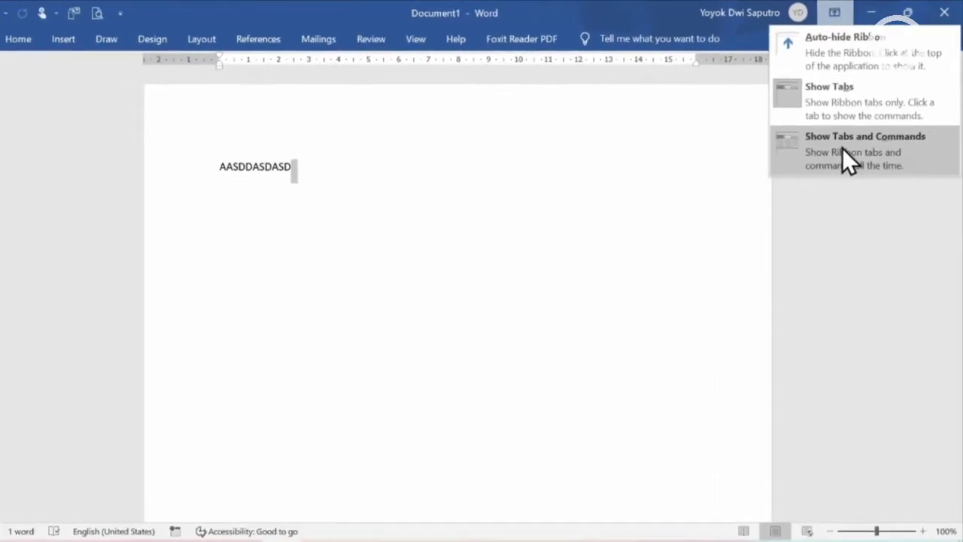
left_click(824, 170)
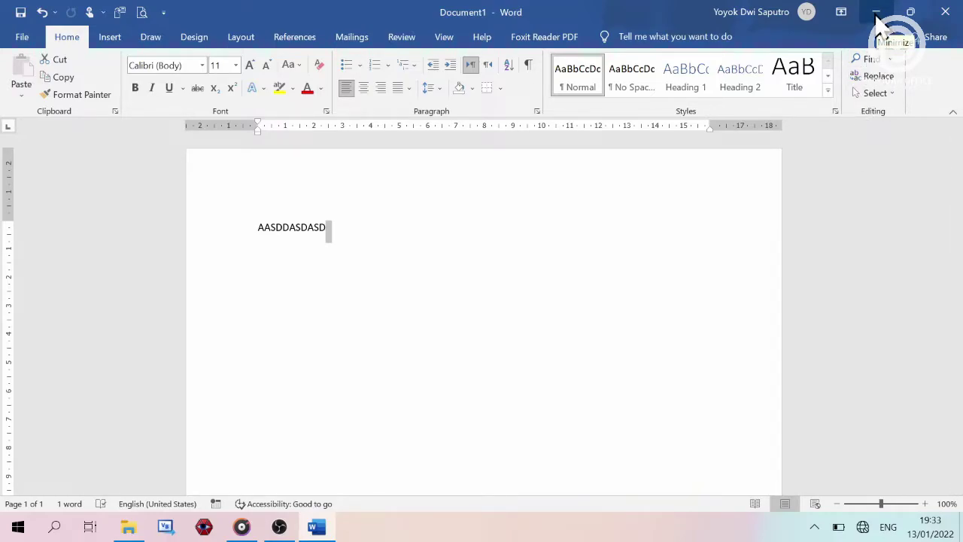
left_click(877, 21)
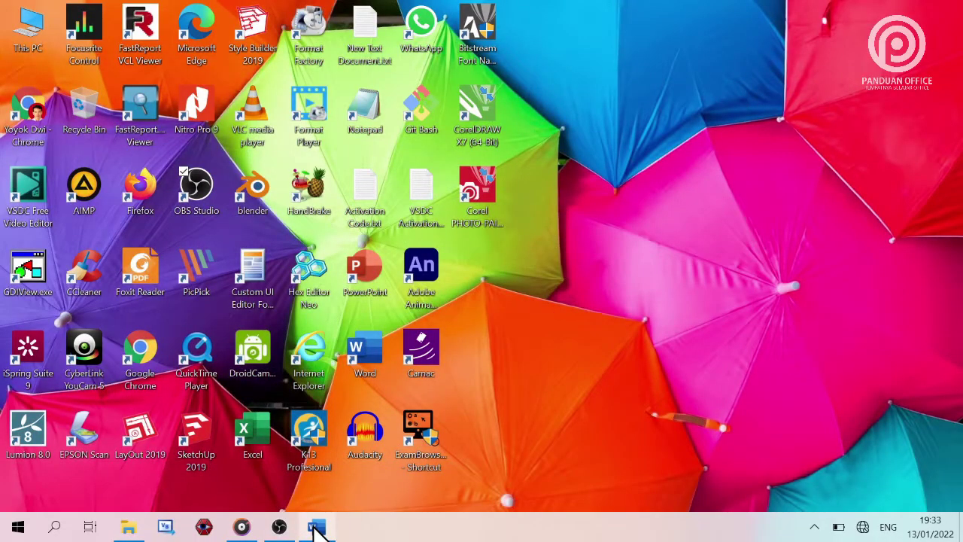
left_click(315, 529)
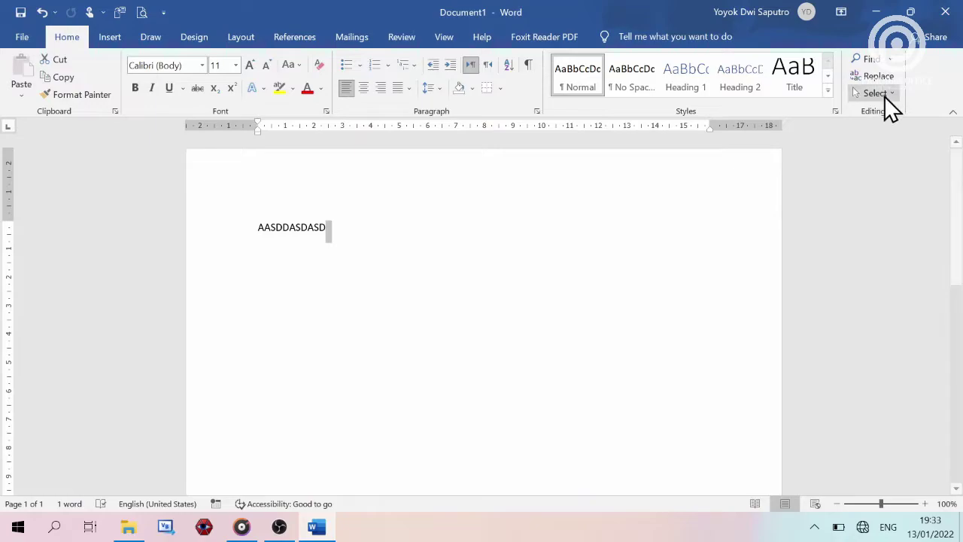
left_click(911, 12)
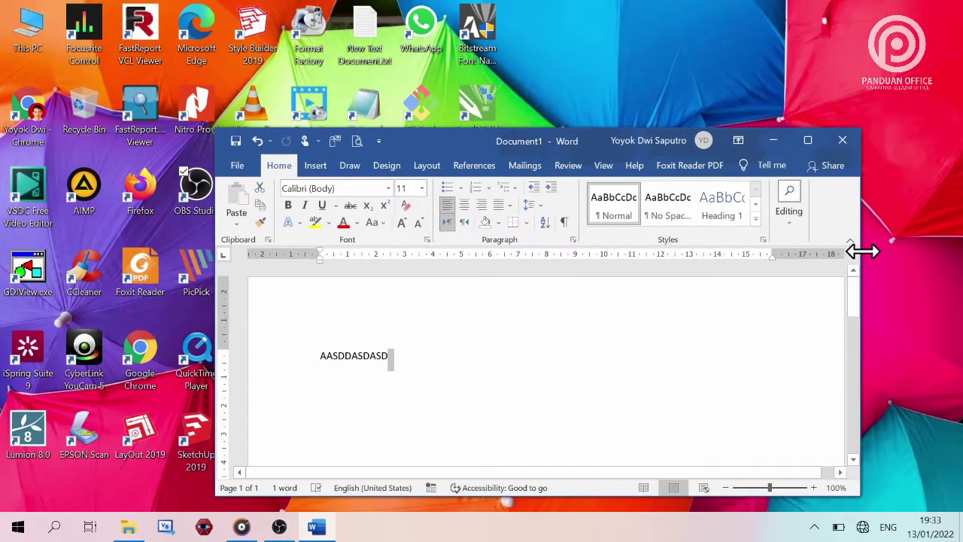
left_click_drag(861, 252, 753, 256)
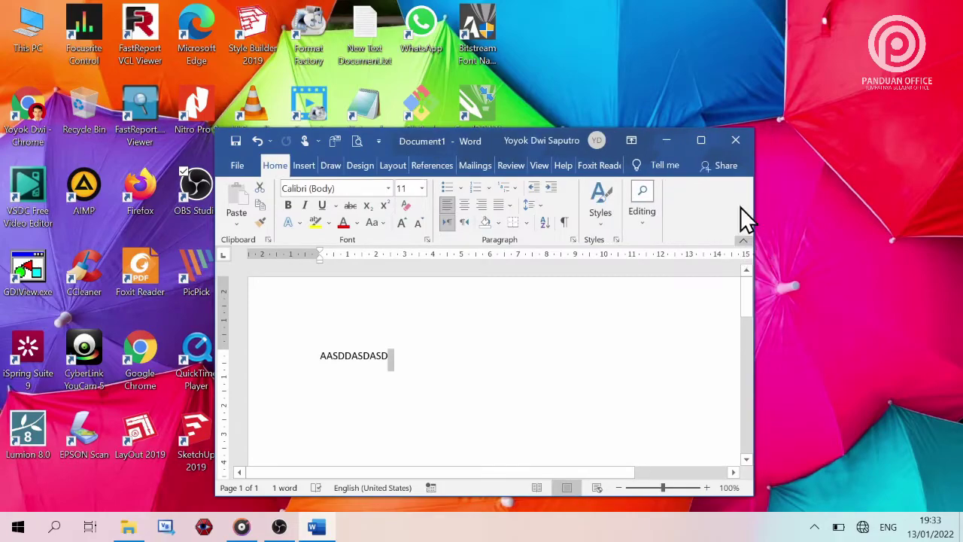
left_click(699, 140)
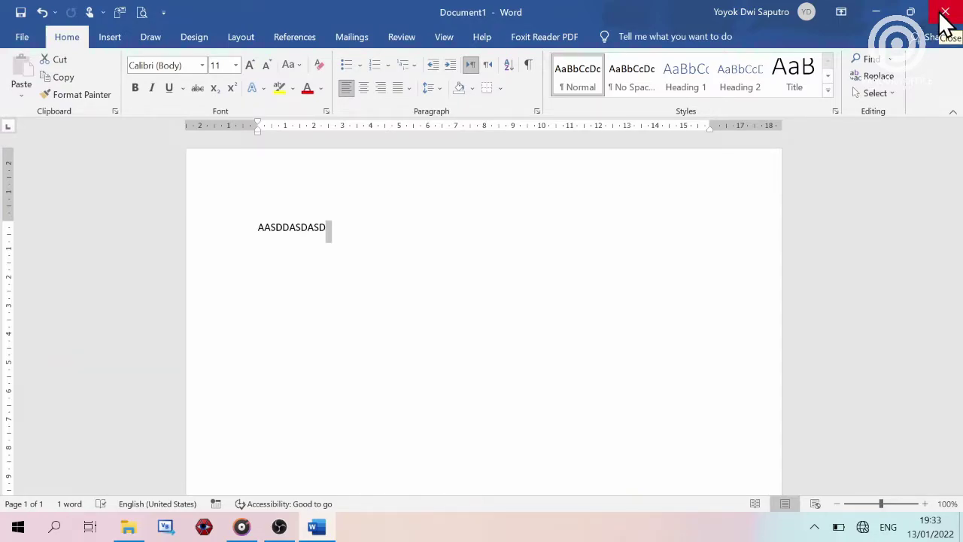
left_click(335, 228)
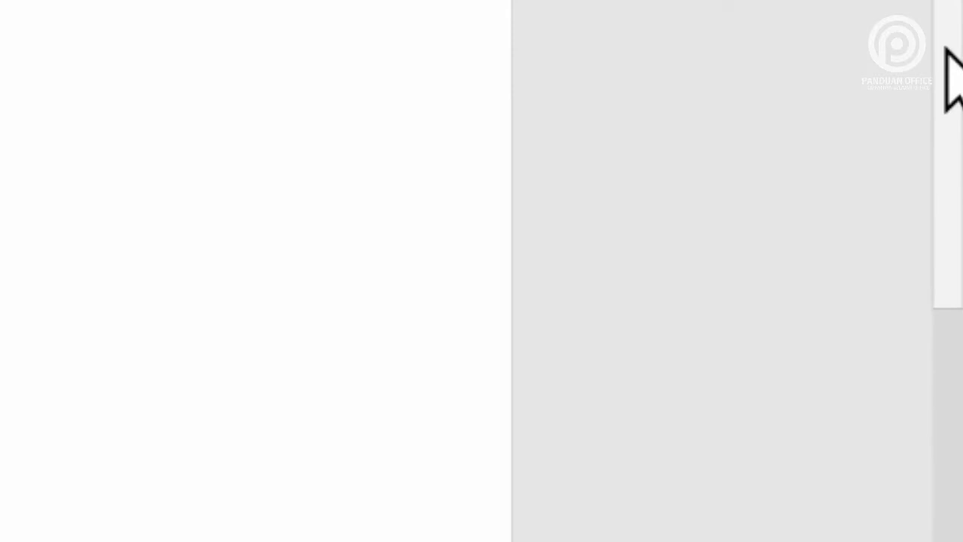
Zoom the page to 287% to inspect it, then set the zoom to 111%.
mouse_move(942, 234)
left_mouse_down()
mouse_move(961, 22)
mouse_move(961, 452)
mouse_move(961, 15)
left_mouse_up()
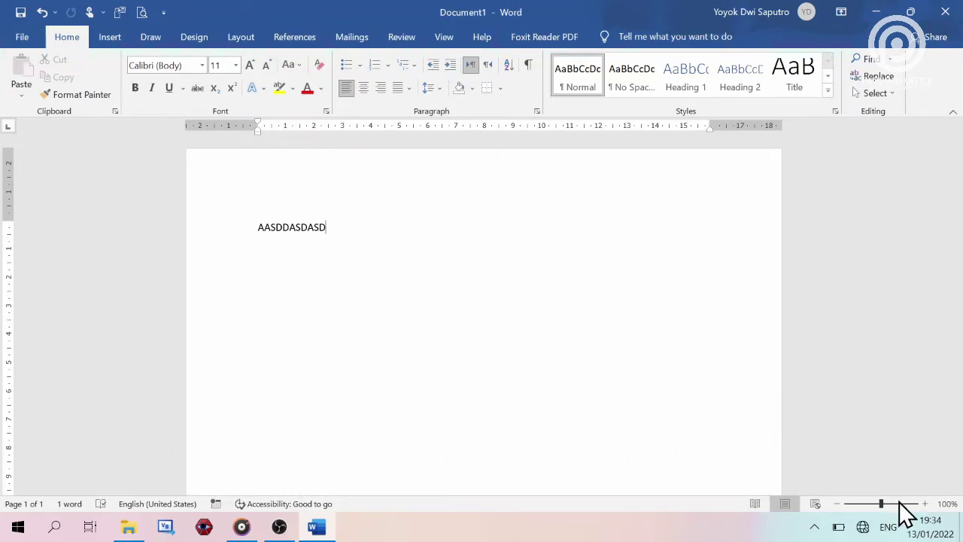
left_click(899, 503)
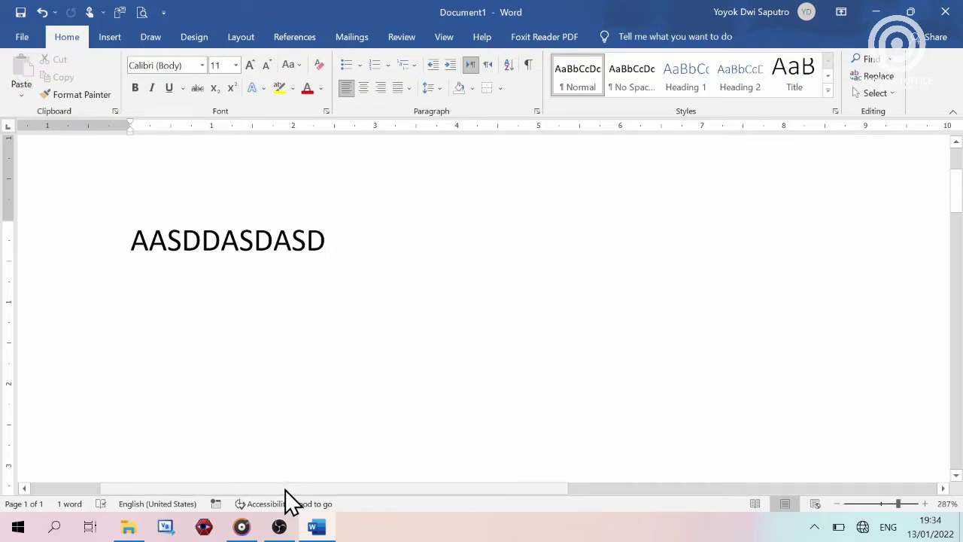
mouse_move(285, 489)
left_mouse_down()
mouse_move(262, 488)
mouse_move(420, 495)
mouse_move(218, 500)
left_mouse_up()
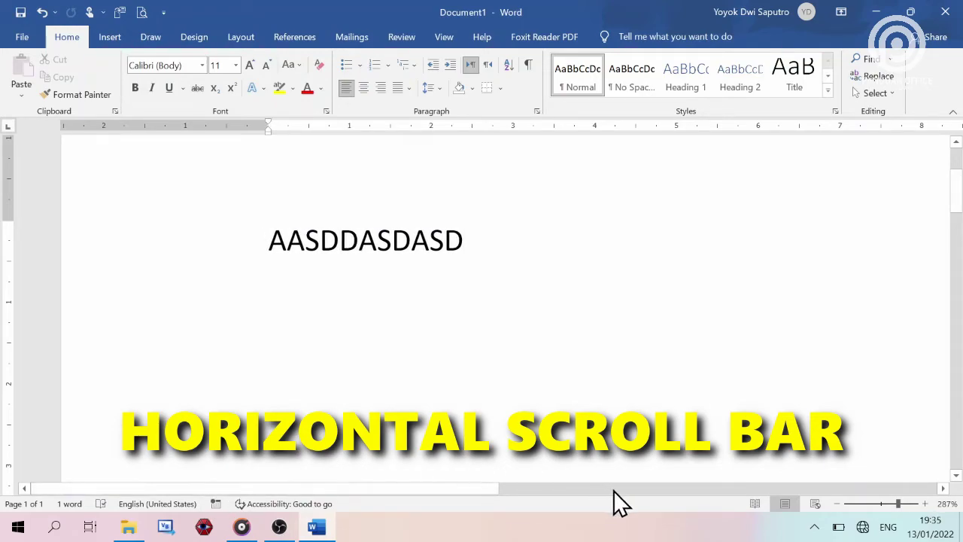
left_click(885, 504)
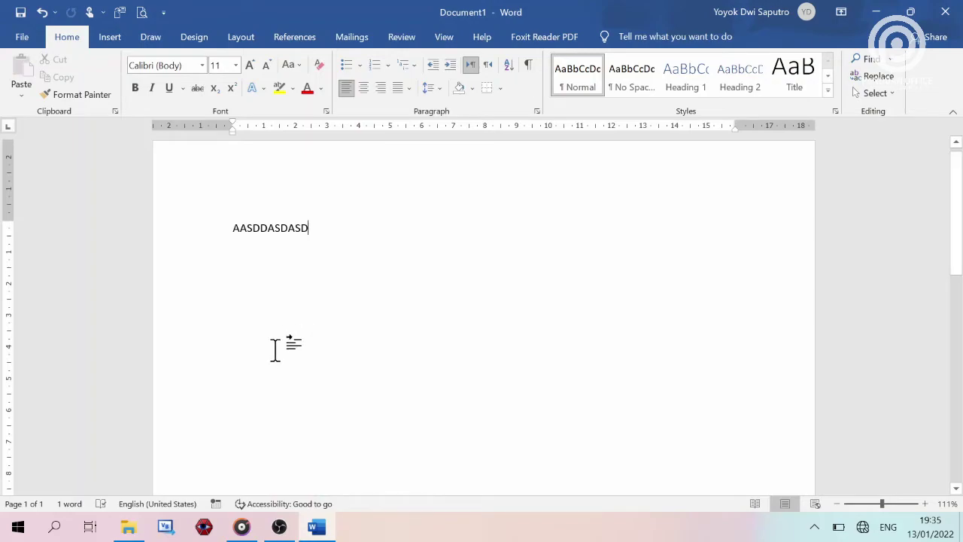
Show the Word Count statistics: 1 page, 1 word, 11 characters, 1 paragraph, 1 line.
left_click(24, 503)
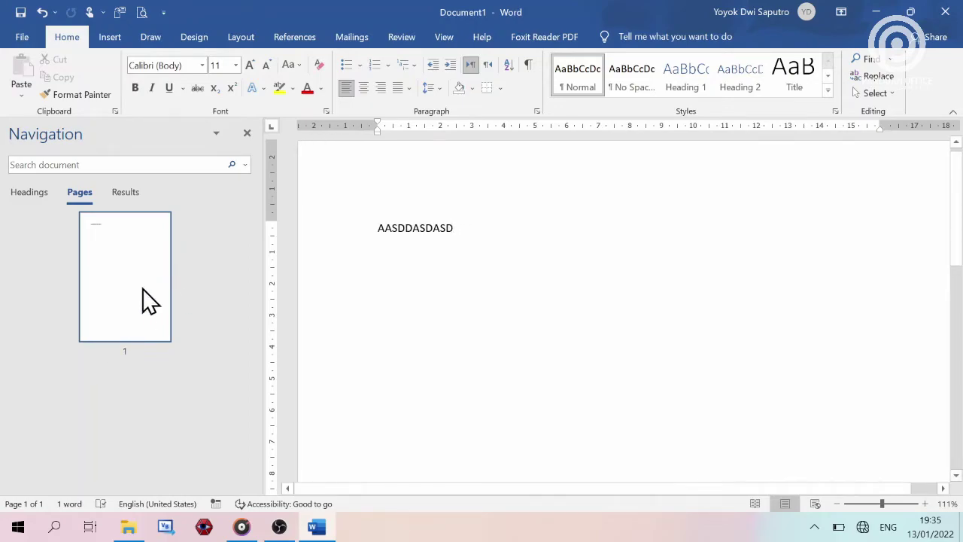
left_click(248, 134)
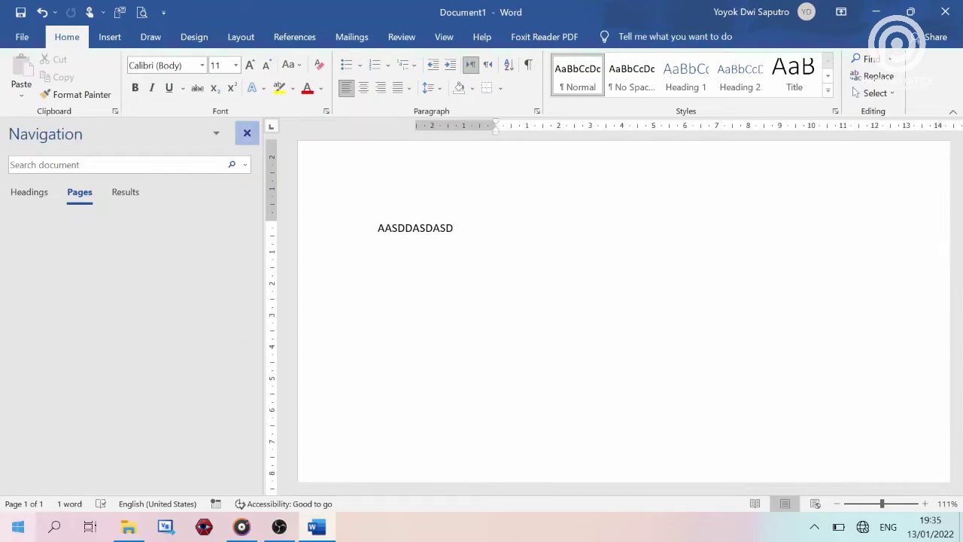
left_click(71, 504)
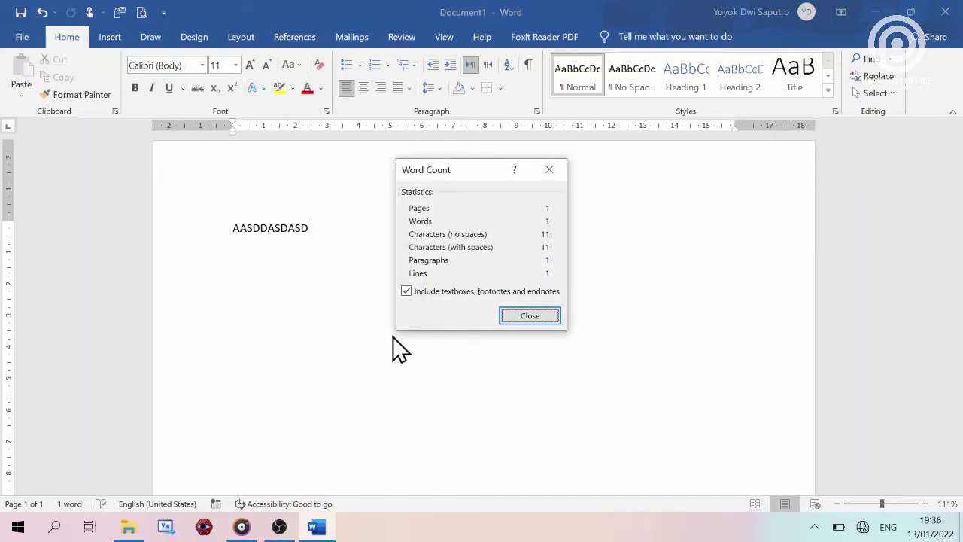
Close the Word Count dialog to return to the 'AASDDASDASD' page.
left_click(552, 170)
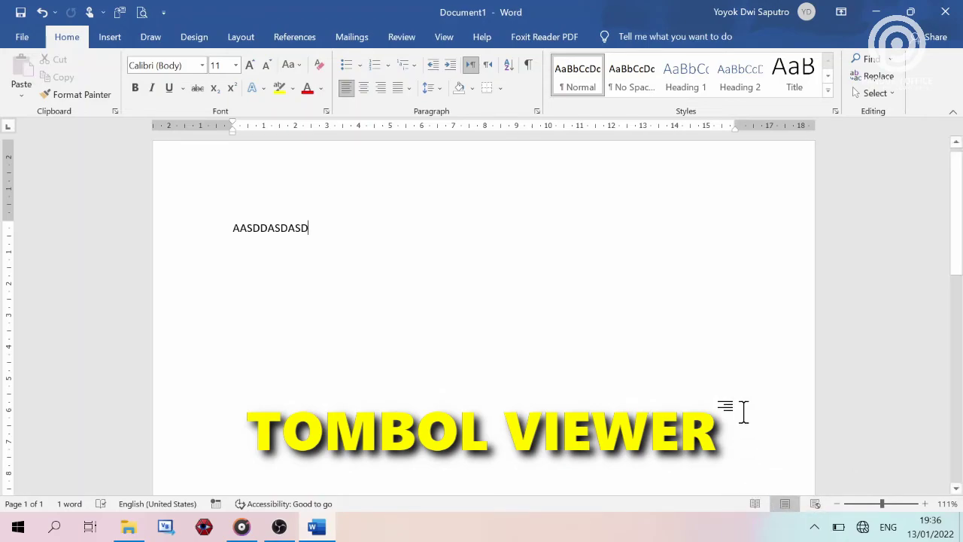
left_click(755, 503)
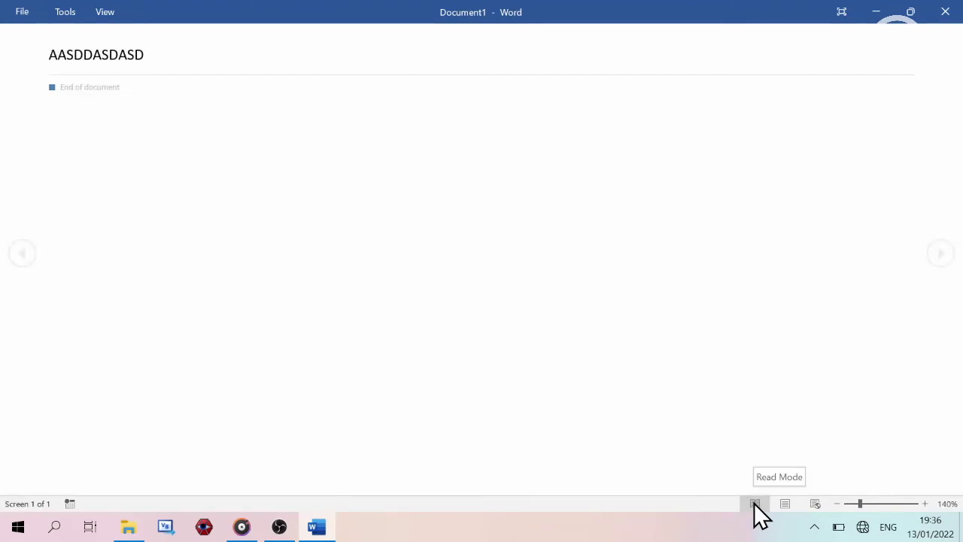
left_click(784, 505)
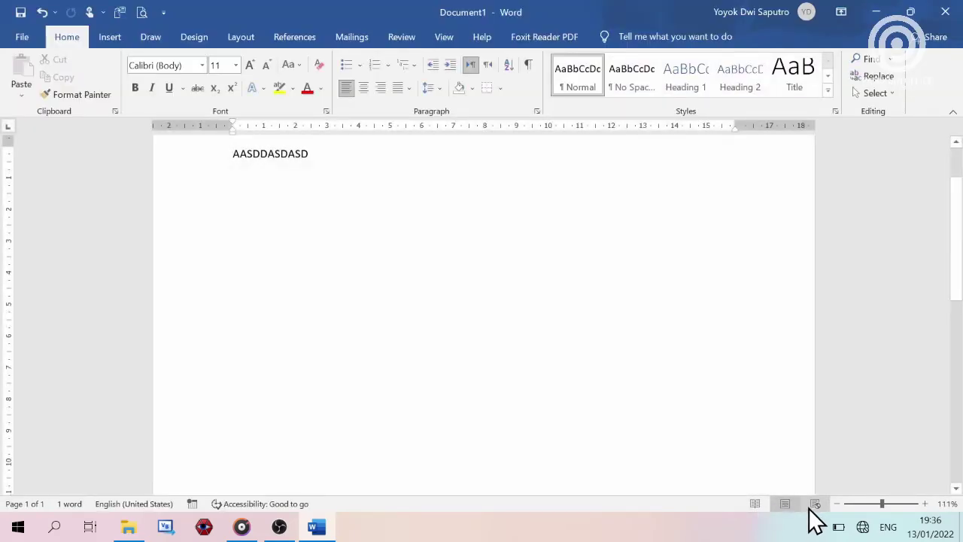
left_click(814, 504)
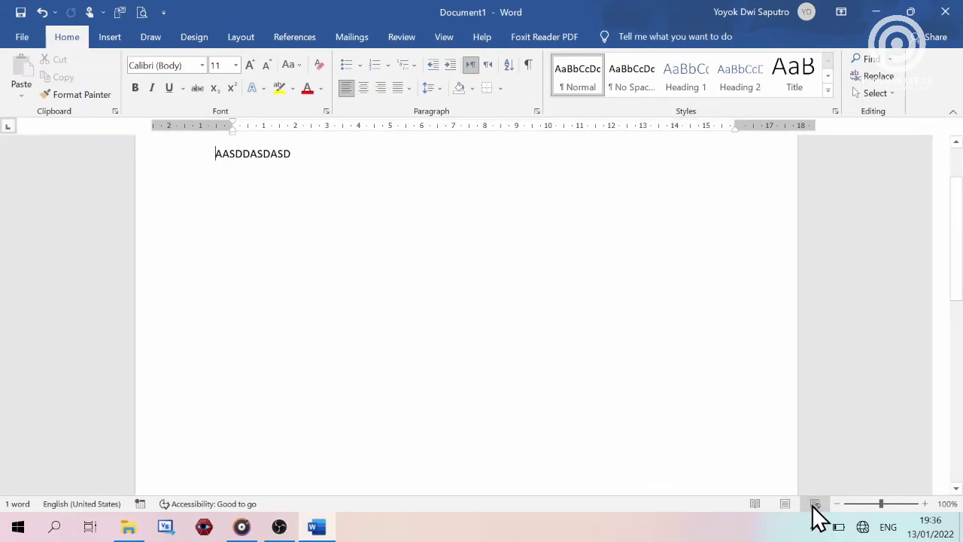
left_click(785, 504)
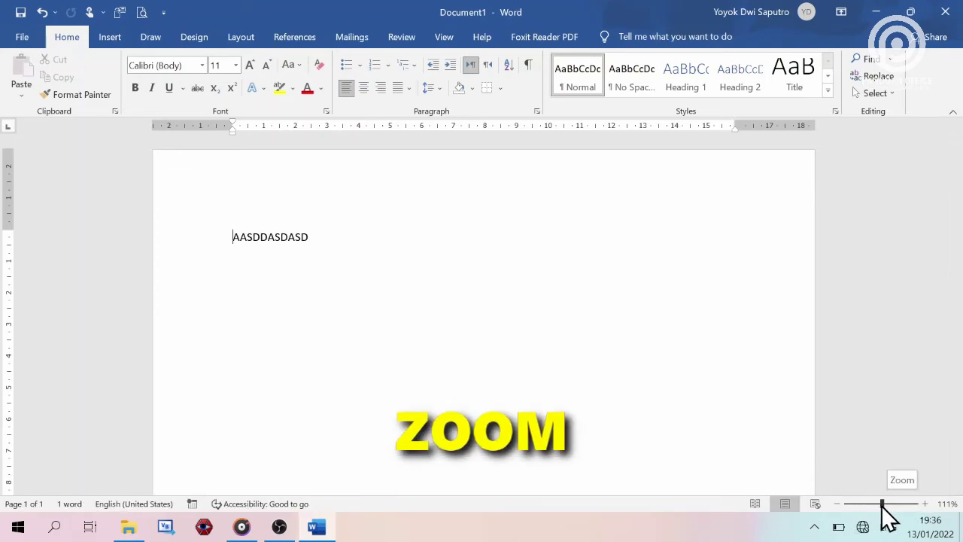
Move the zoom slider to about 153%, then return the zoom to 100%.
left_click_drag(883, 503, 880, 504)
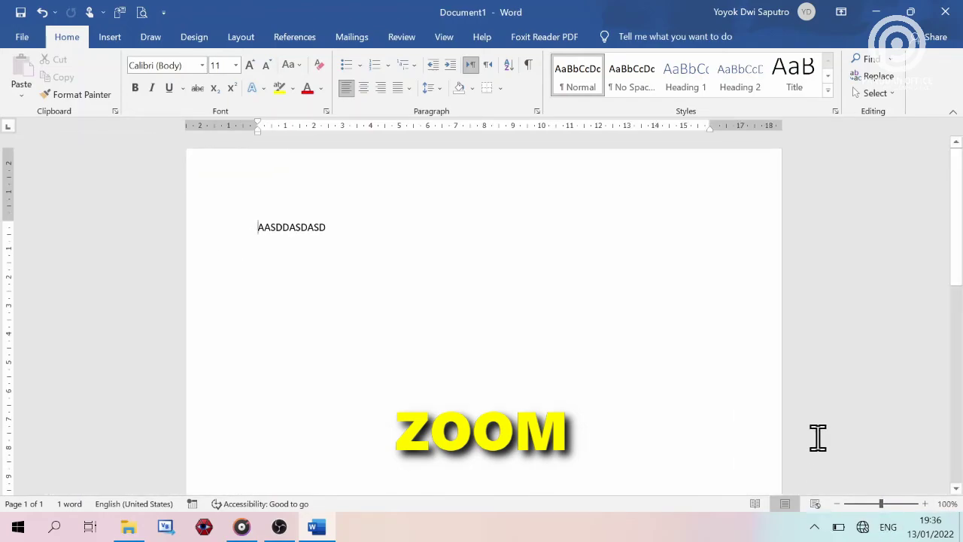